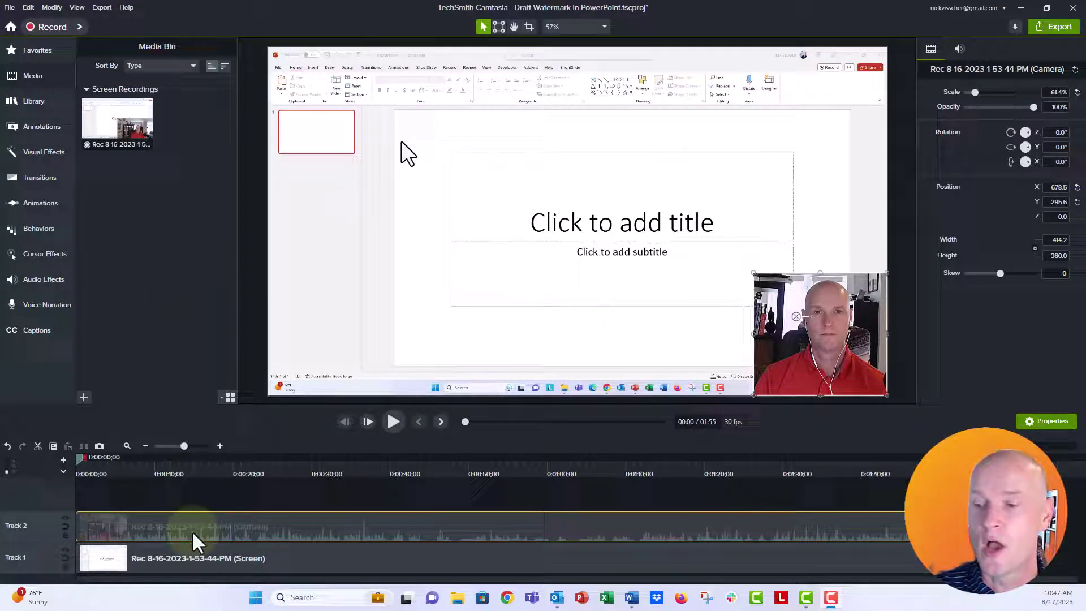
# Delete the PowerPoint screen recording and center the Orange Square asset from the Library on the canvas.
pyautogui.click(208, 558)
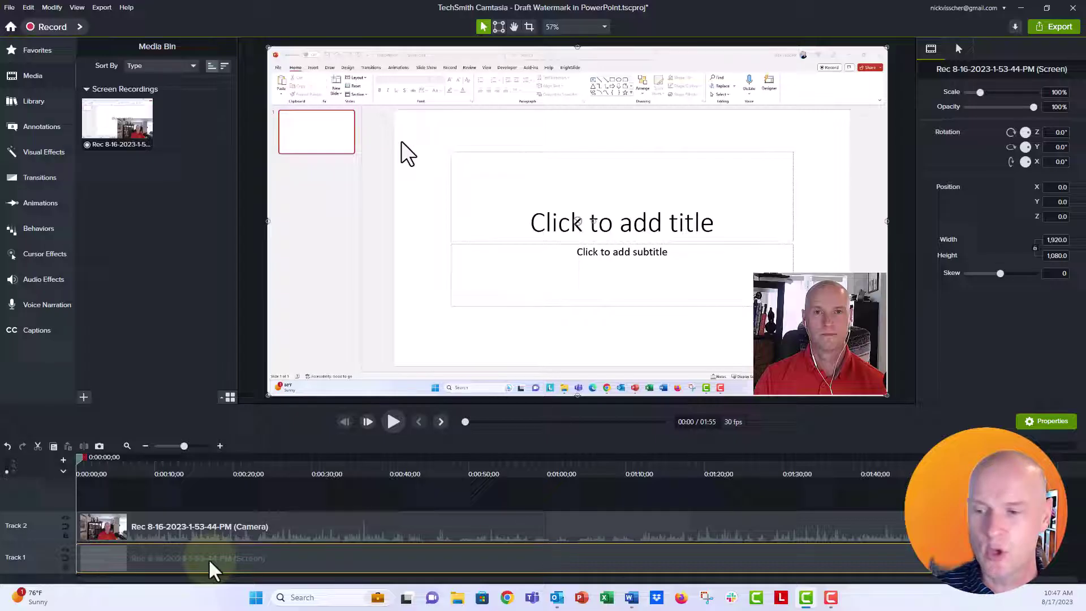
pyautogui.press('Delete')
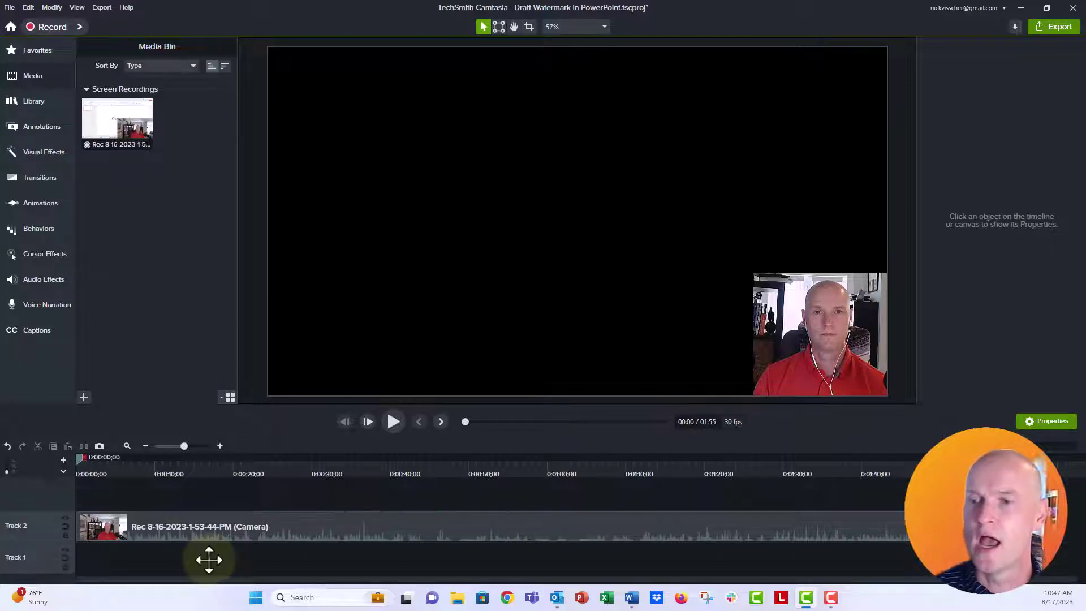
pyautogui.click(36, 107)
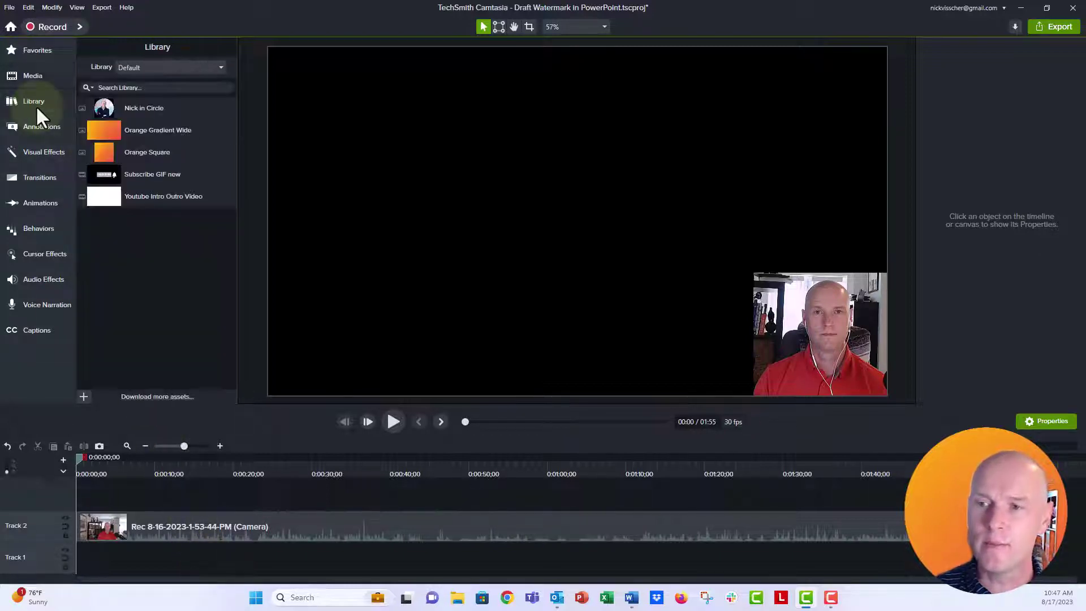
pyautogui.click(116, 154)
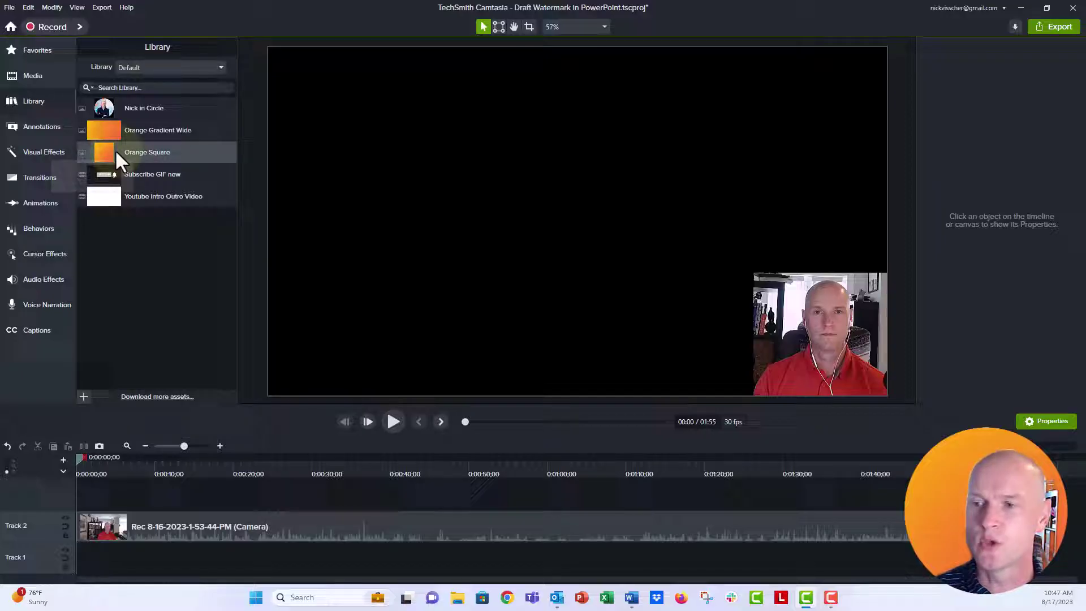
pyautogui.moveTo(121, 151); pyautogui.dragTo(569, 222)
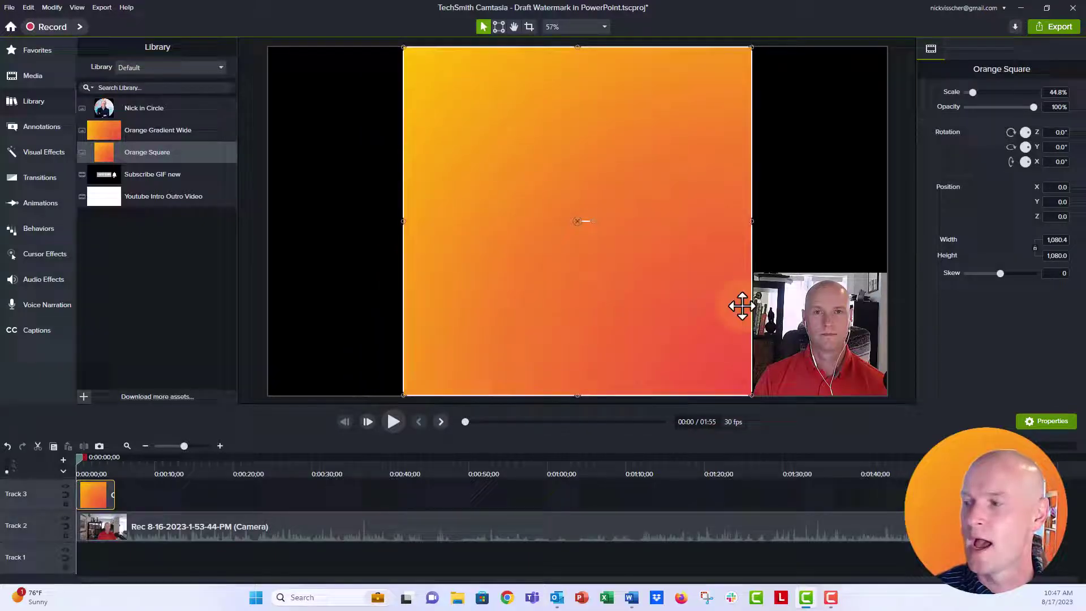
pyautogui.moveTo(800, 310); pyautogui.dragTo(774, 300)
# Bring the webcam clip to the front, move it onto the square, and scale it to 160.2%.
pyautogui.rightClick(772, 298)
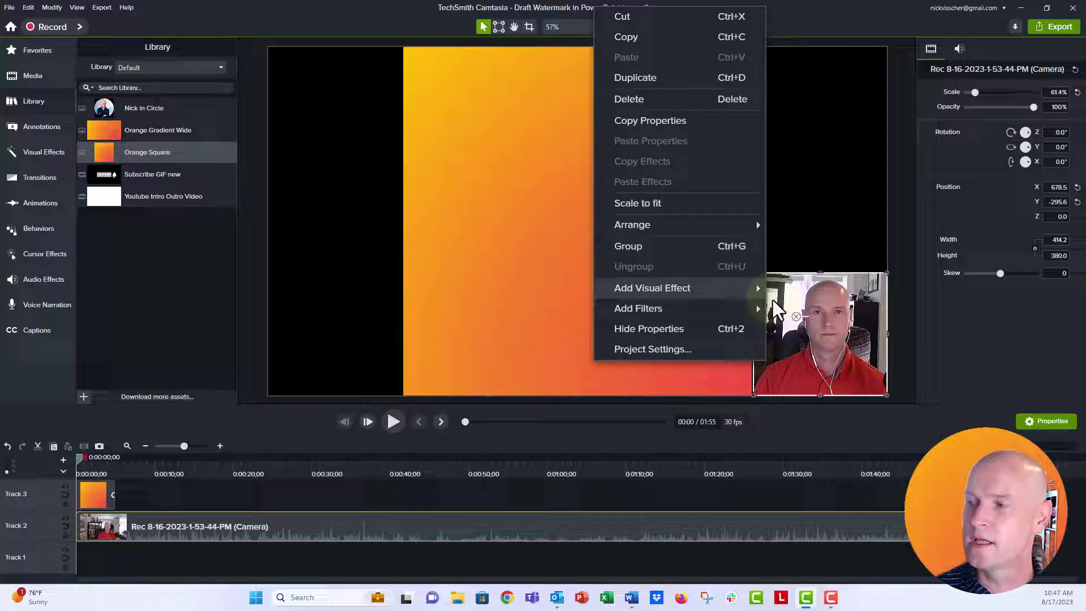
pyautogui.moveTo(730, 232)
pyautogui.click(541, 222)
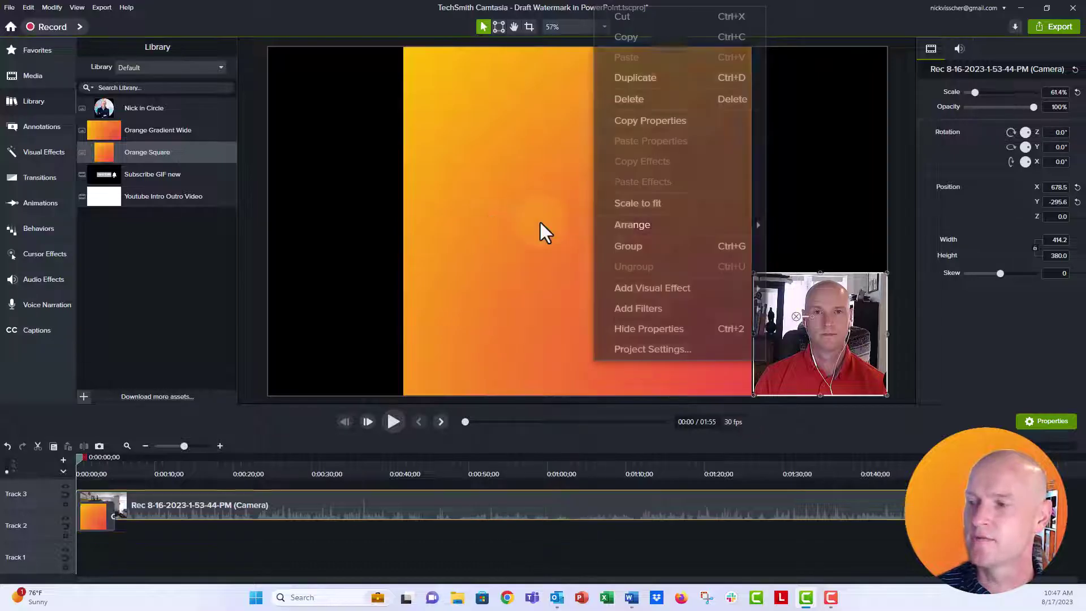
pyautogui.moveTo(806, 310); pyautogui.dragTo(482, 309)
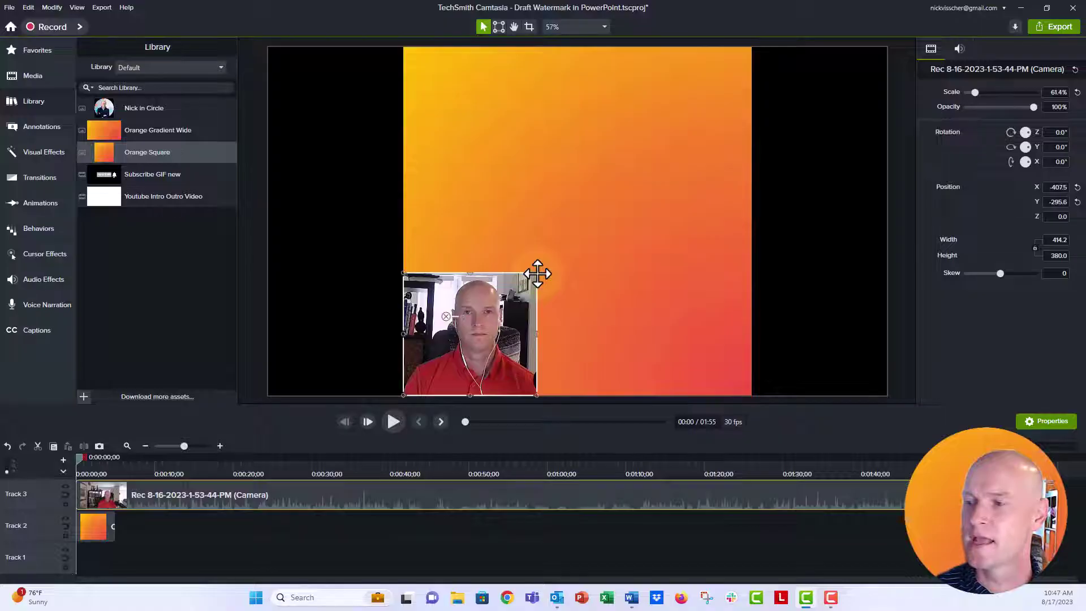
pyautogui.moveTo(540, 272); pyautogui.dragTo(726, 82)
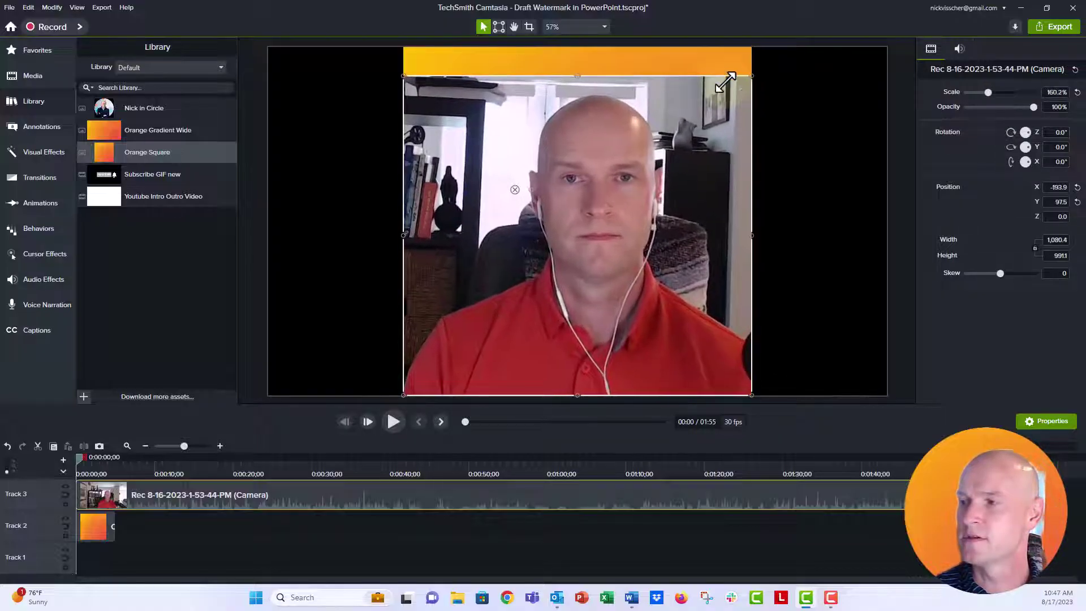
# Crop the orange bar off the top of the Orange Square.
pyautogui.click(588, 56)
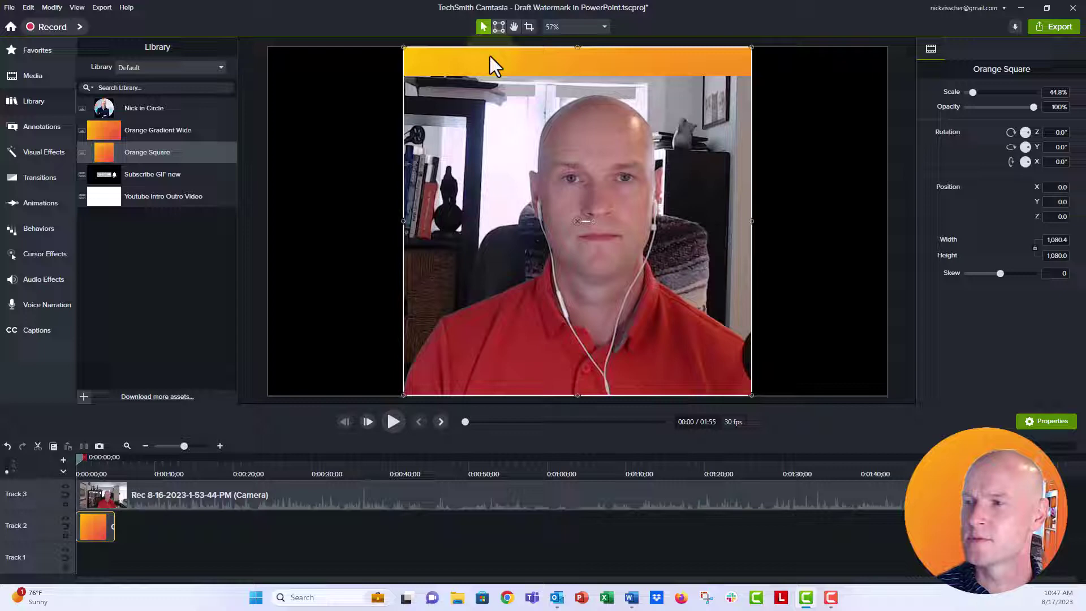
pyautogui.click(529, 27)
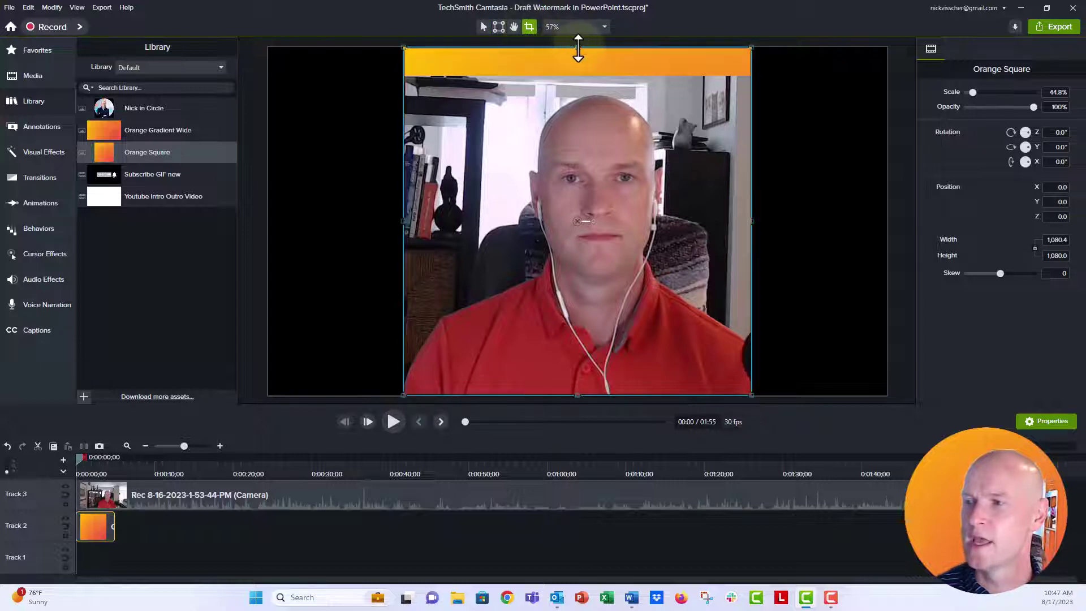
pyautogui.moveTo(578, 47); pyautogui.dragTo(577, 75)
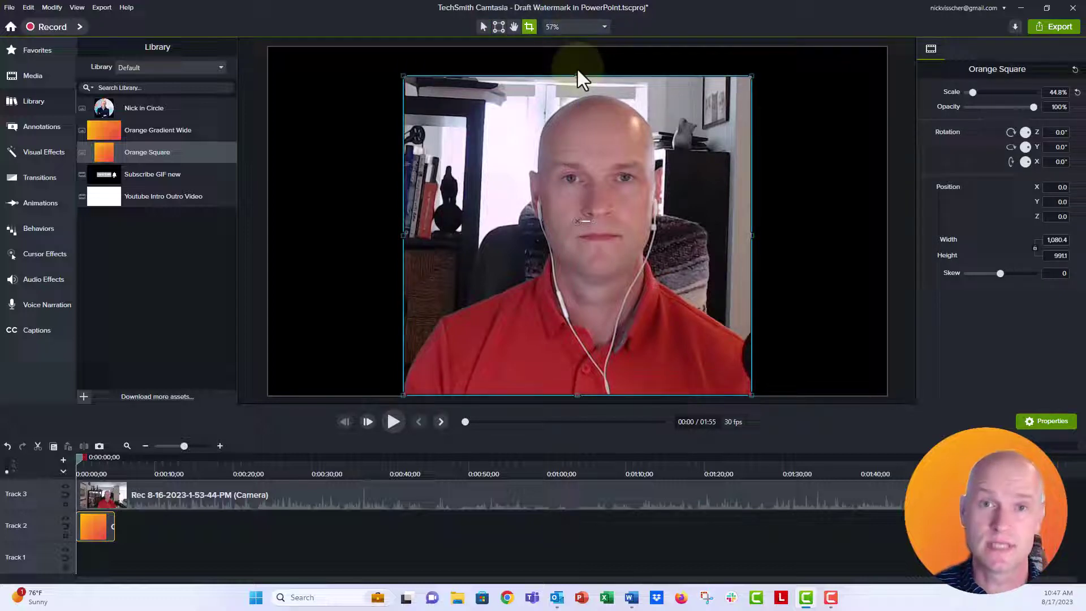
pyautogui.click(483, 27)
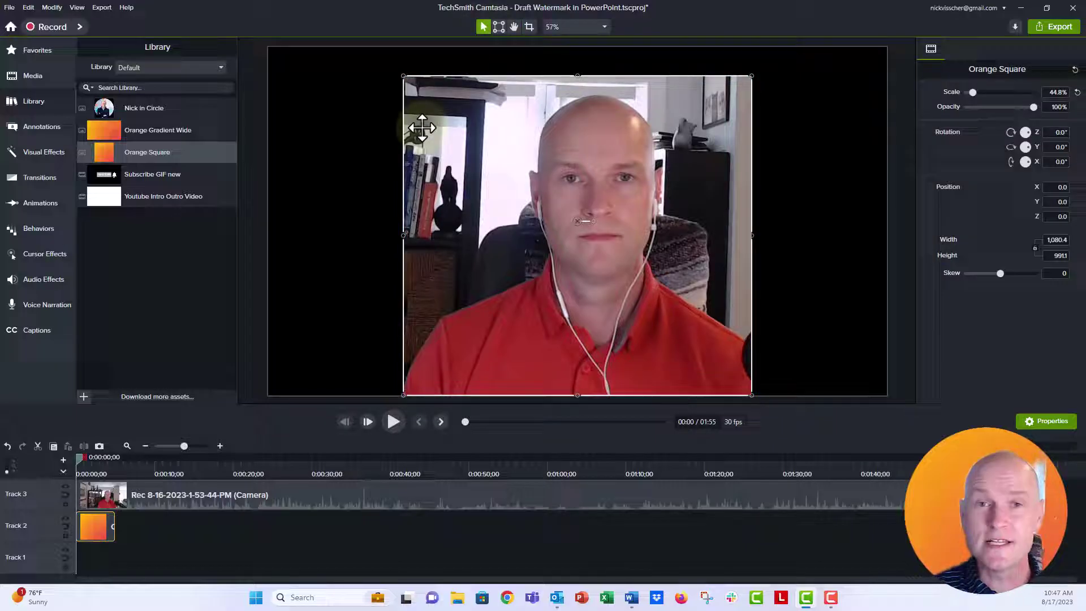
# Apply the Background Removal visual effect to the webcam clip.
pyautogui.click(357, 179)
pyautogui.click(480, 176)
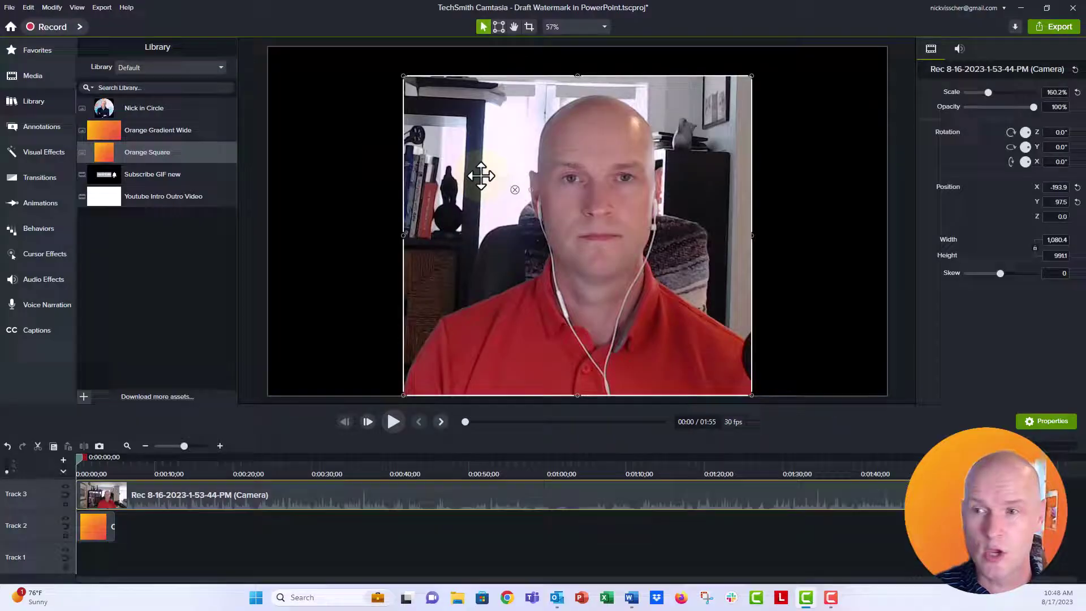
pyautogui.click(66, 150)
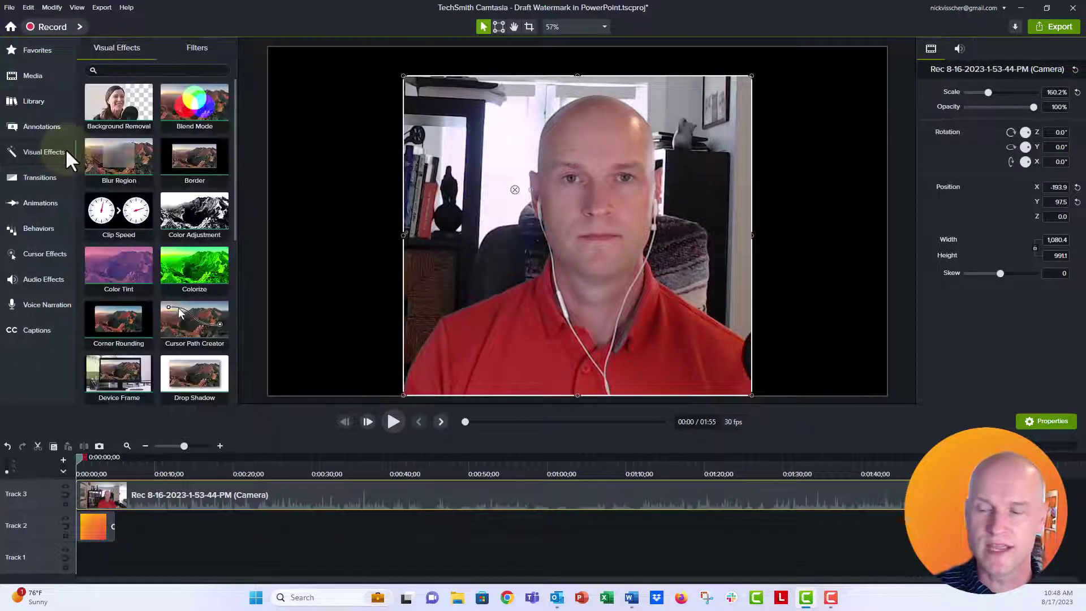
pyautogui.moveTo(116, 105); pyautogui.dragTo(491, 205)
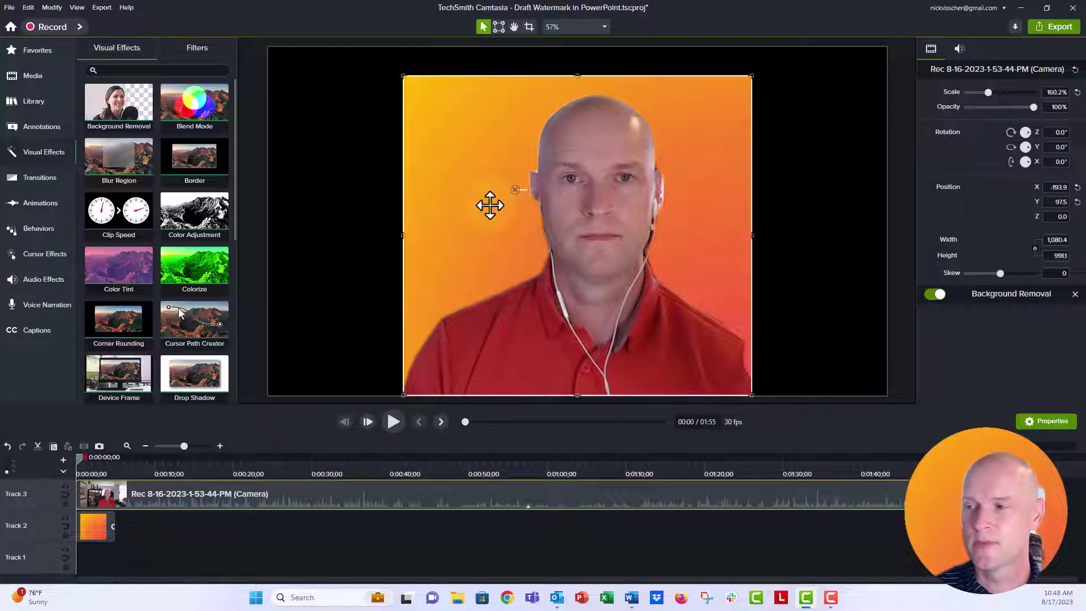
# Stretch the Orange Square clip to the webcam clip's length and group both clips as Group 1.
pyautogui.click(89, 531)
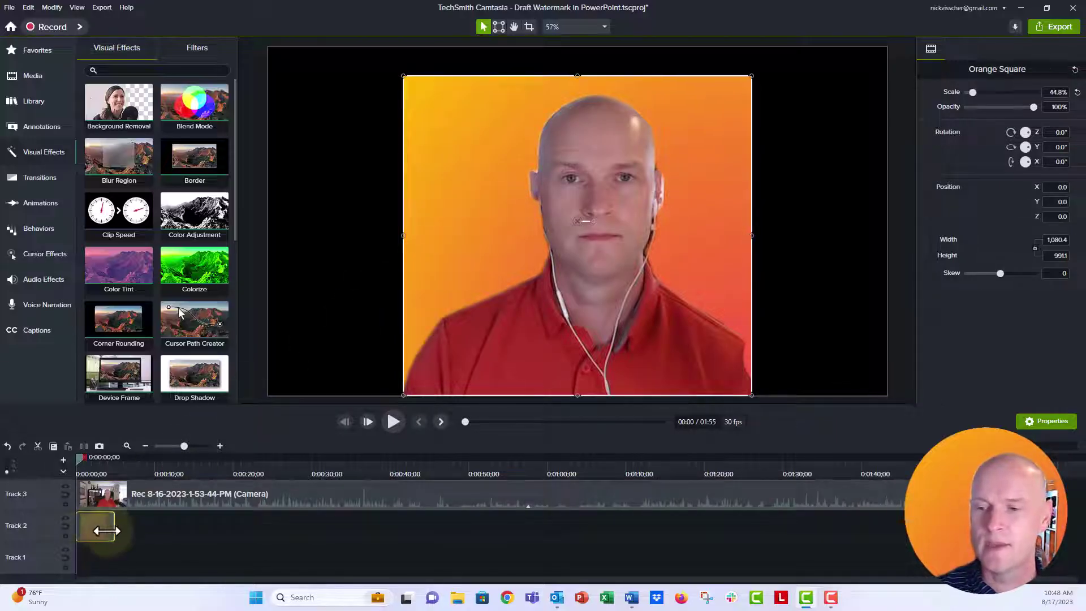
pyautogui.moveTo(114, 526); pyautogui.dragTo(956, 532)
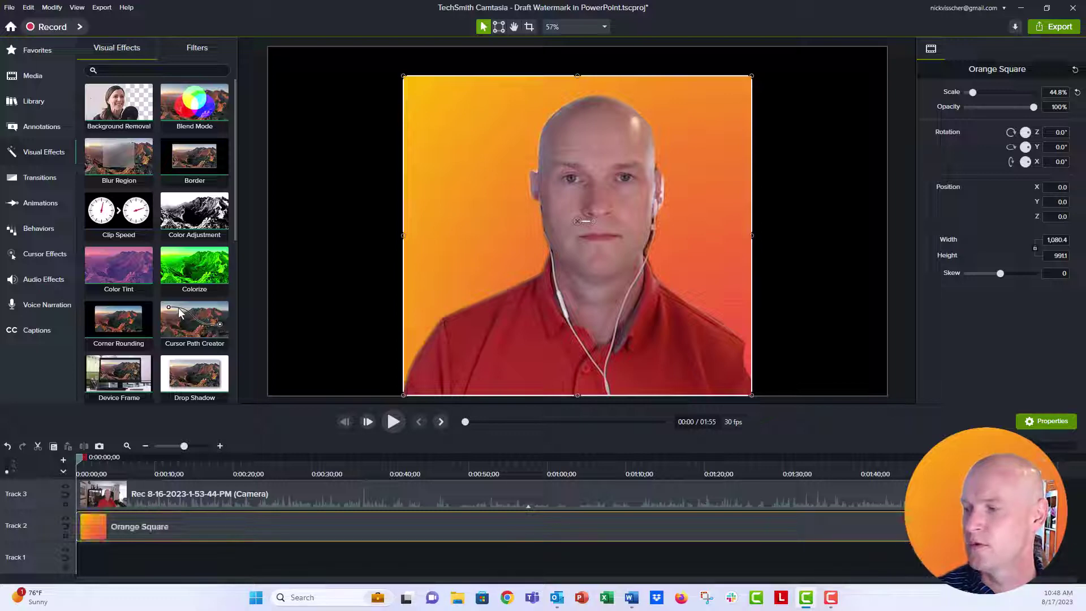
pyautogui.moveTo(202, 492); pyautogui.dragTo(182, 520)
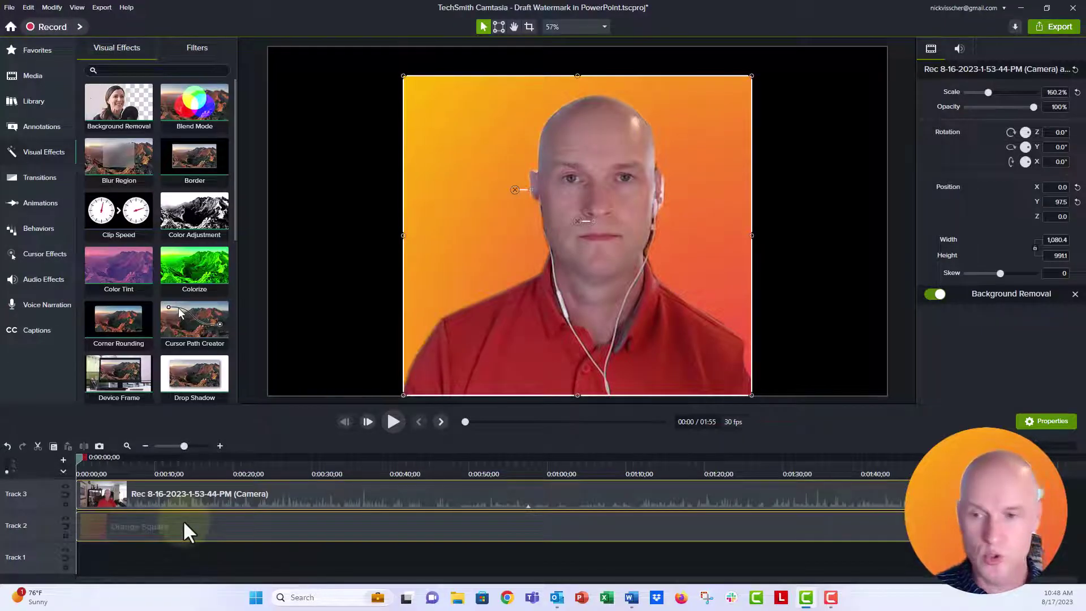
pyautogui.hotkey('ctrl', 'g')
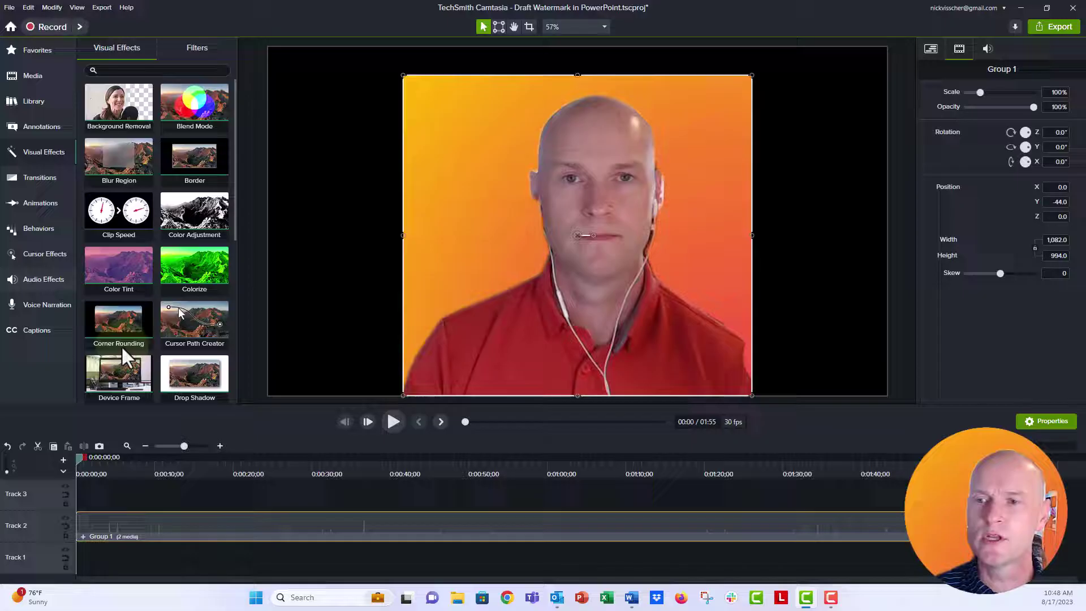
# Add a yellow circle from the Bold shape style in Annotations to the canvas.
pyautogui.click(45, 128)
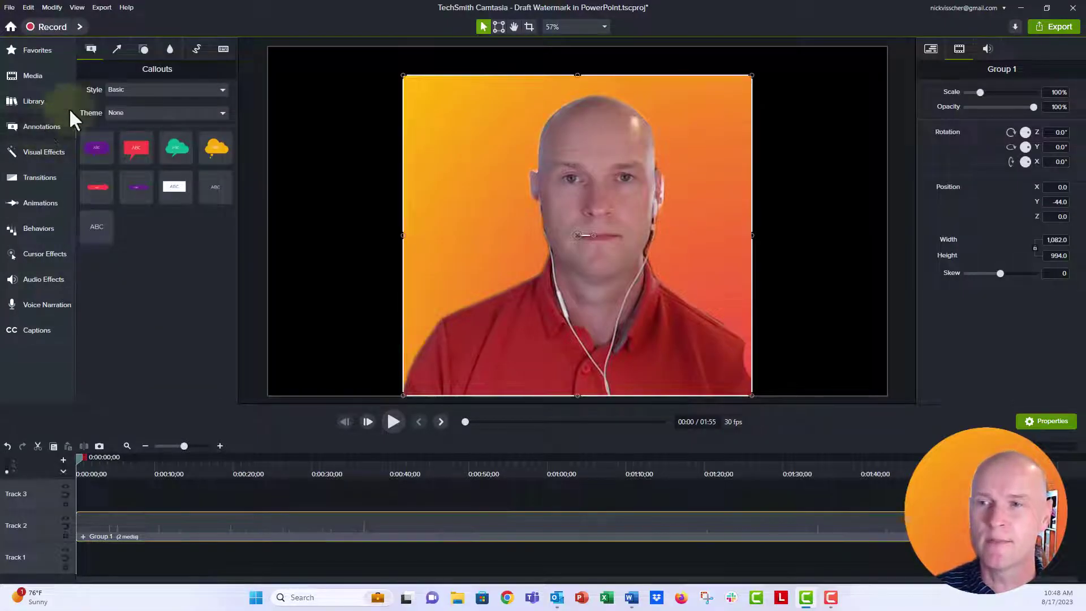
pyautogui.click(141, 51)
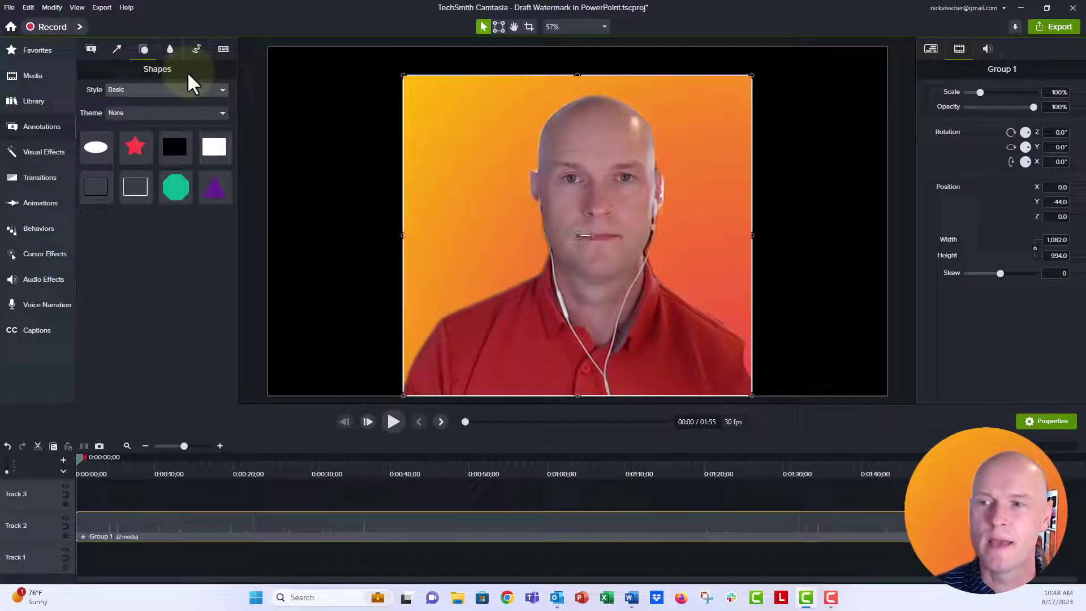
pyautogui.click(221, 89)
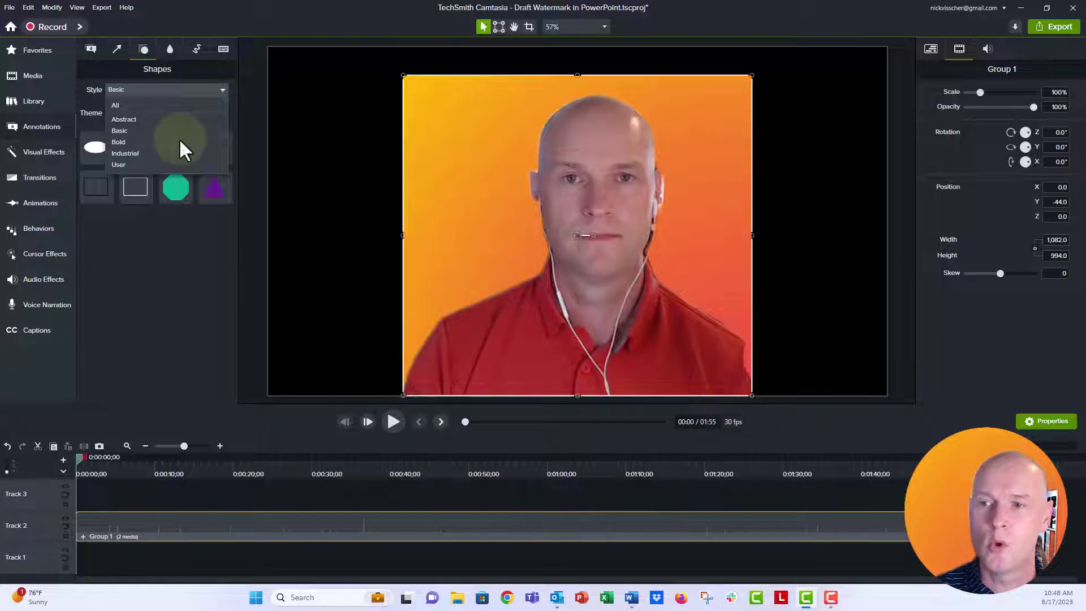
pyautogui.click(180, 141)
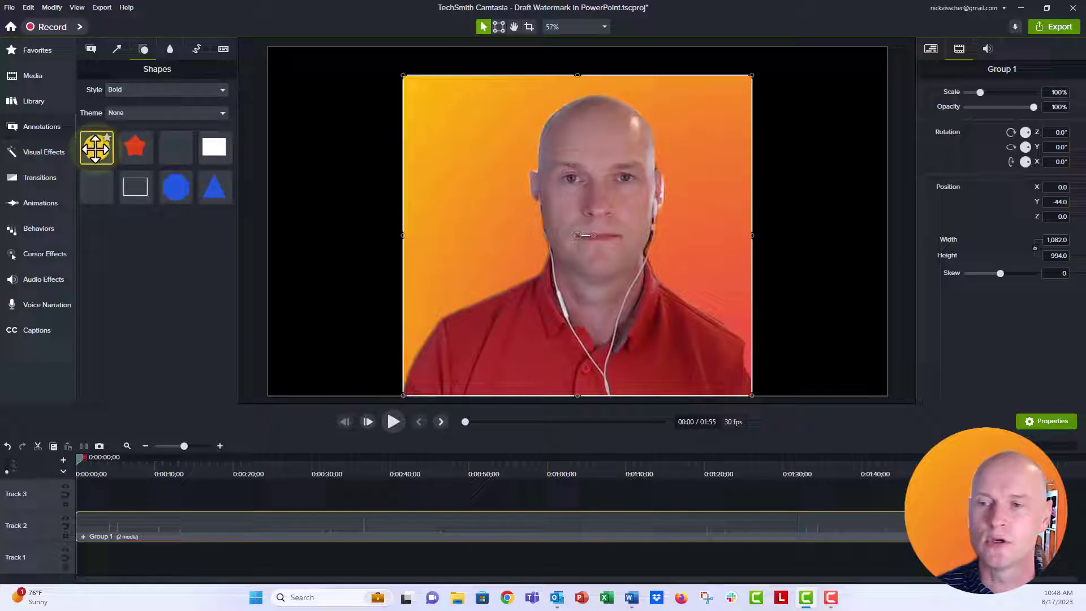
pyautogui.moveTo(96, 147); pyautogui.dragTo(474, 124)
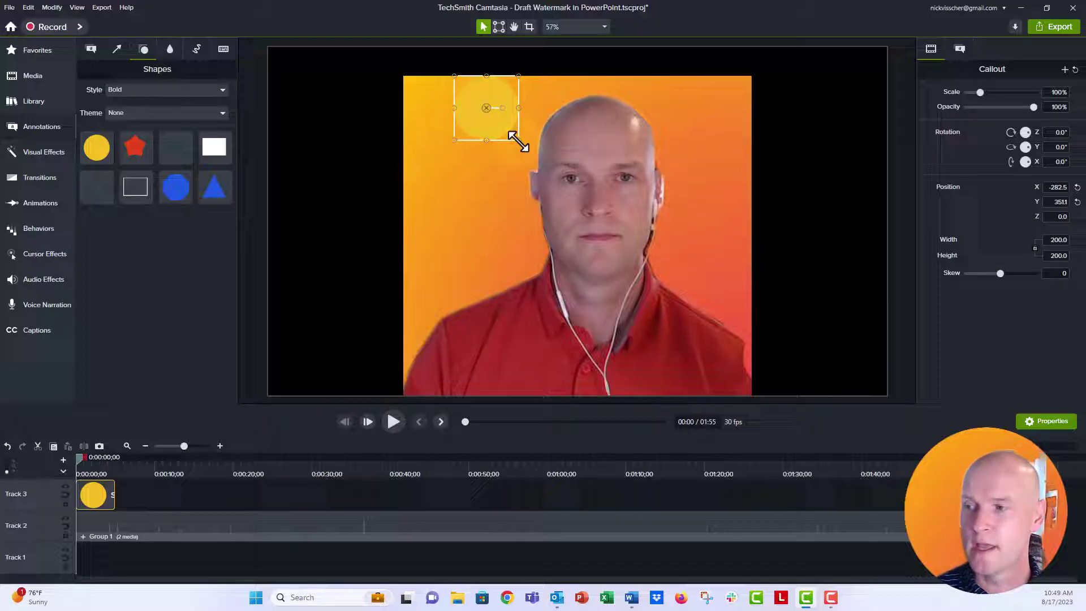
# Enlarge the circle over the presenter's face, nudge it right, and extend it to full length.
pyautogui.moveTo(518, 141); pyautogui.dragTo(711, 357)
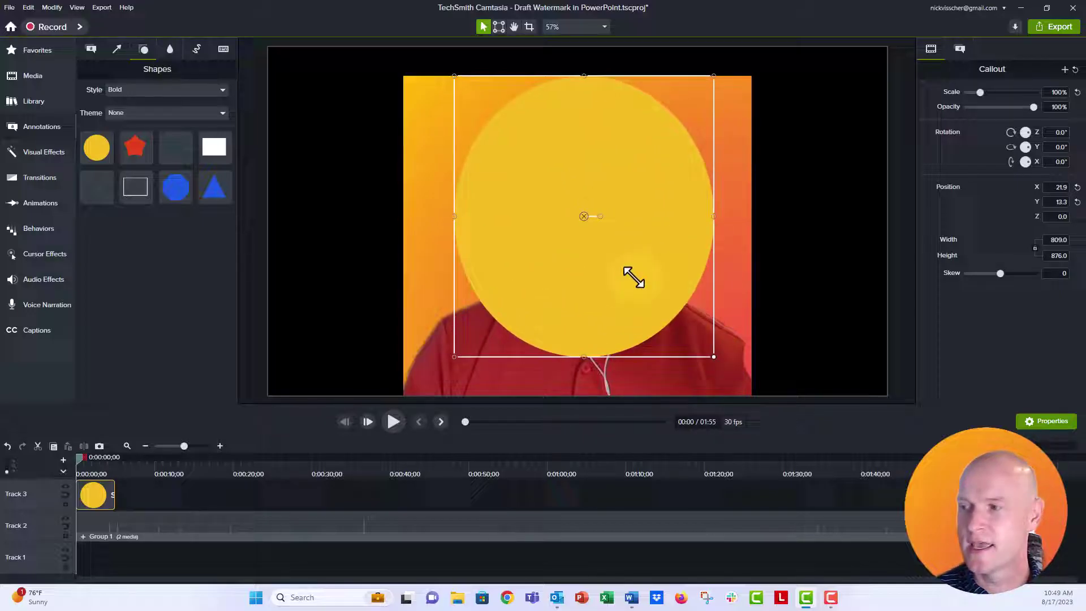
pyautogui.click(29, 5)
pyautogui.click(34, 18)
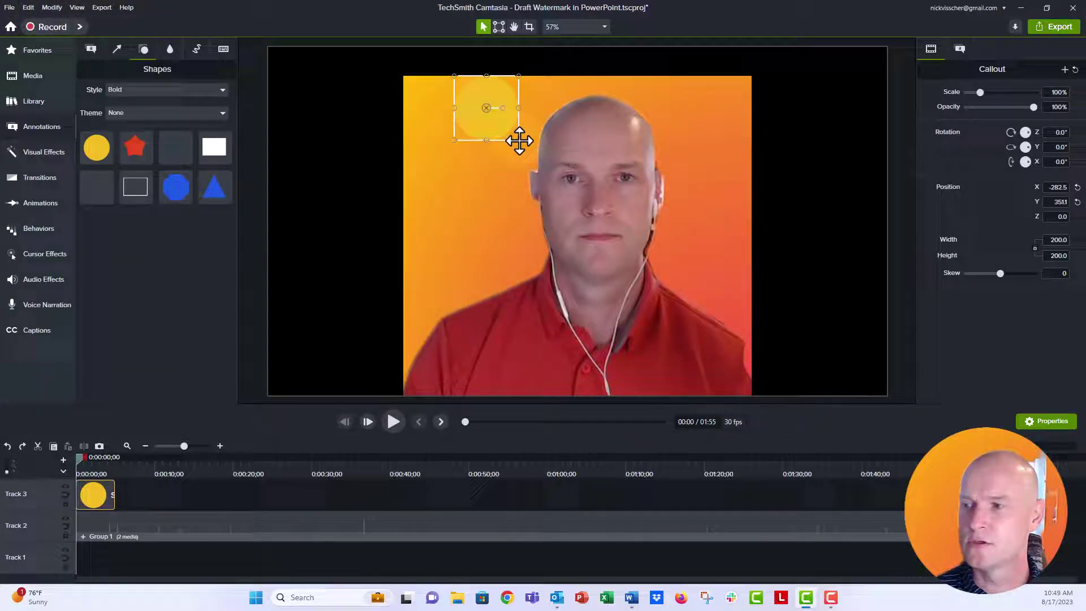
pyautogui.moveTo(519, 139); pyautogui.dragTo(702, 325)
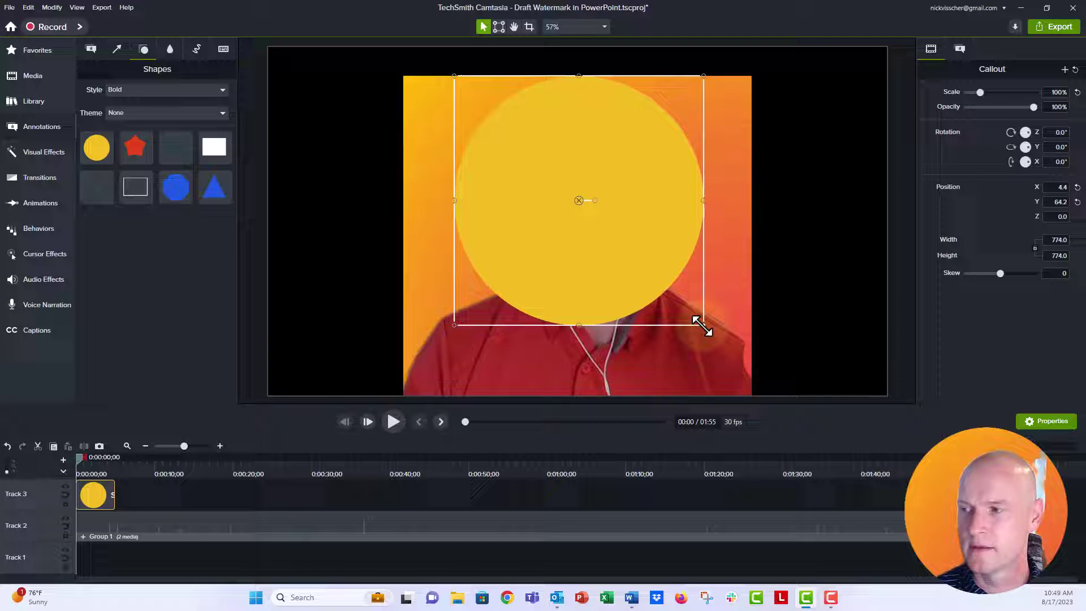
pyautogui.press('Right')
pyautogui.press('Right')
pyautogui.press('Right')
pyautogui.press('Right')
pyautogui.press('Right')
pyautogui.press('Right')
pyautogui.press('Right')
pyautogui.press('Right')
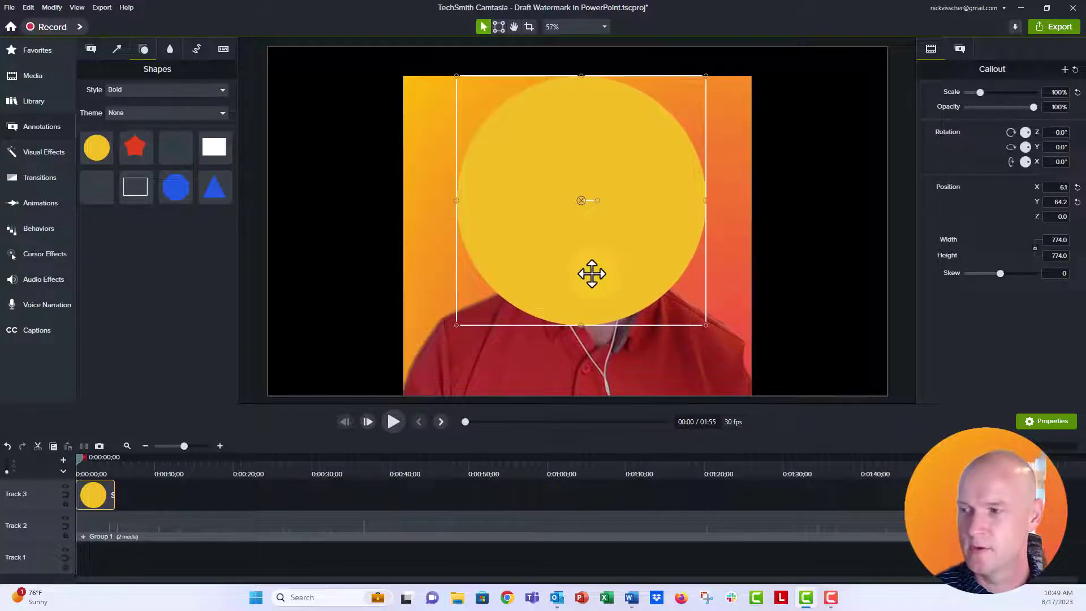
pyautogui.press('Right')
pyautogui.press('Right')
pyautogui.press('Right')
pyautogui.press('Right')
pyautogui.press('Right')
pyautogui.press('Right')
pyautogui.press('Right')
pyautogui.press('Right')
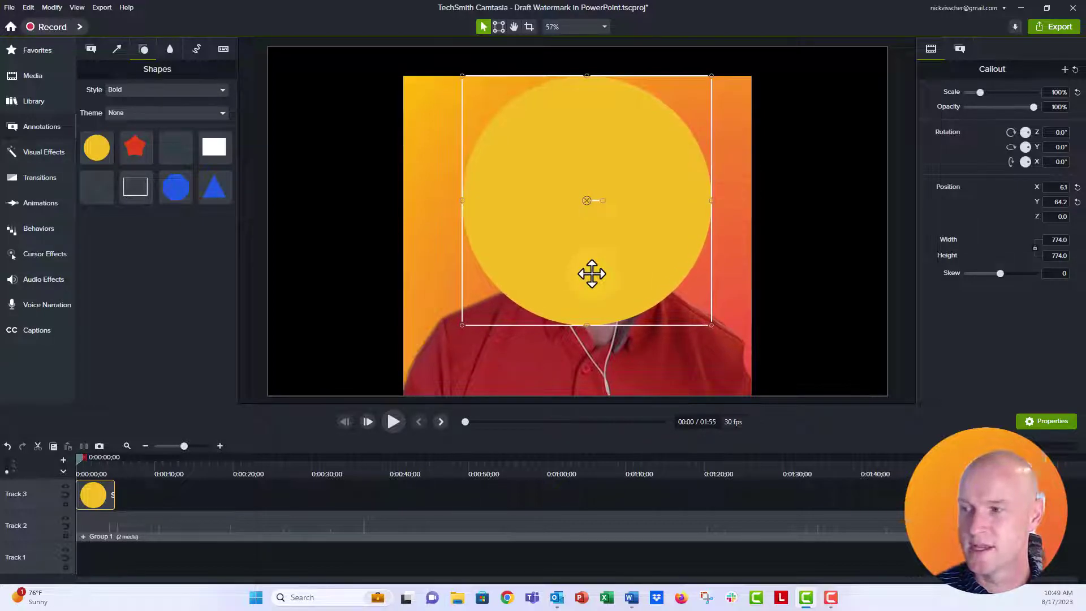
pyautogui.press('Right')
pyautogui.press('Right')
pyautogui.press('Right')
pyautogui.press('Right')
pyautogui.press('Right')
pyautogui.press('Right')
pyautogui.press('Right')
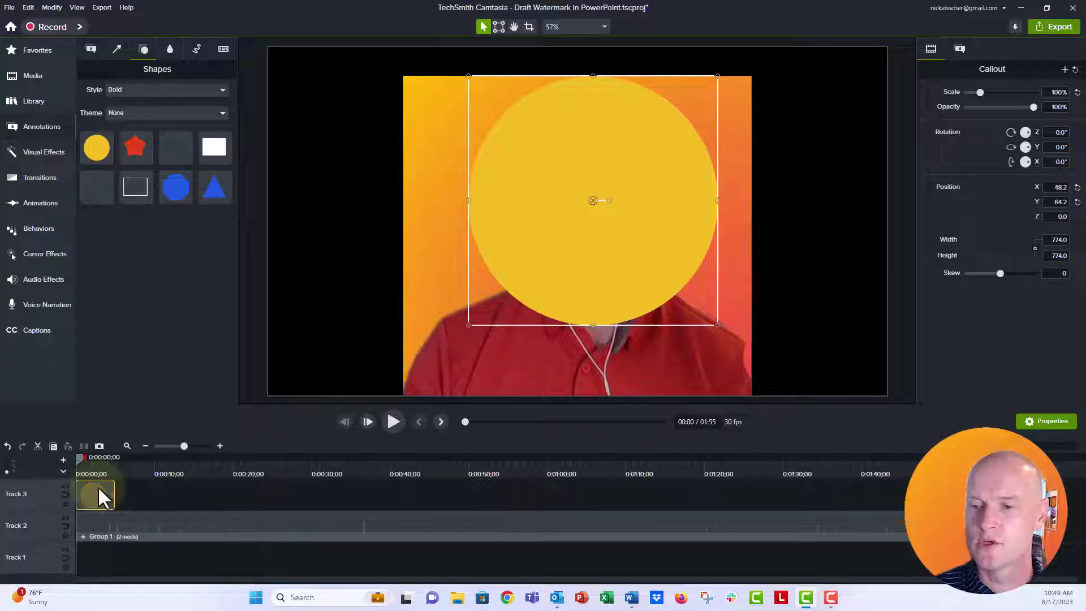
pyautogui.moveTo(111, 495); pyautogui.dragTo(973, 498)
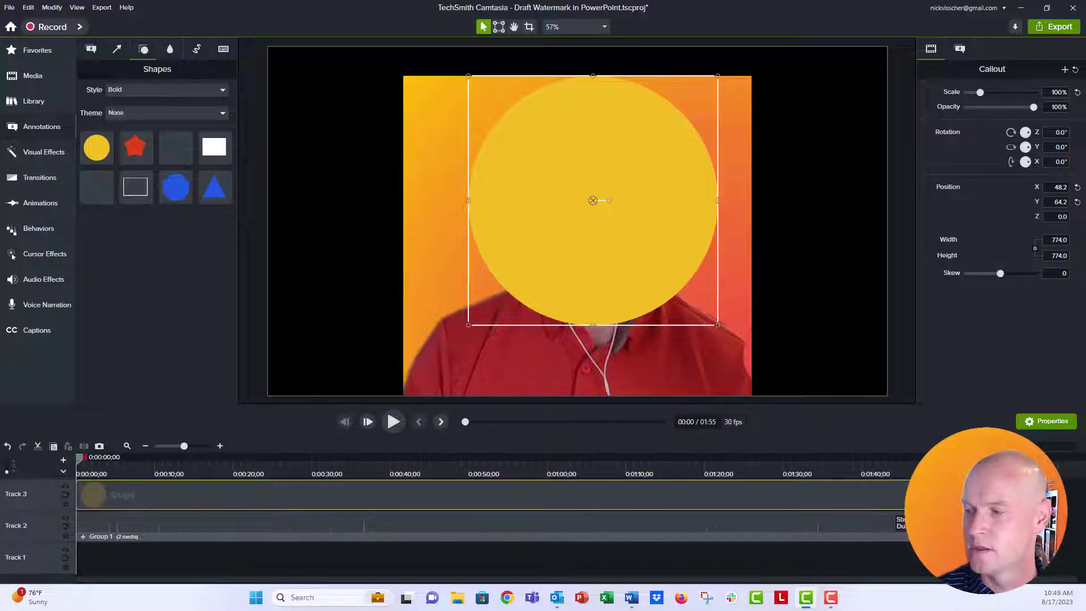
# Set Track 3's track matte mode to Alpha so the webcam shows only inside the circle.
pyautogui.click(61, 483)
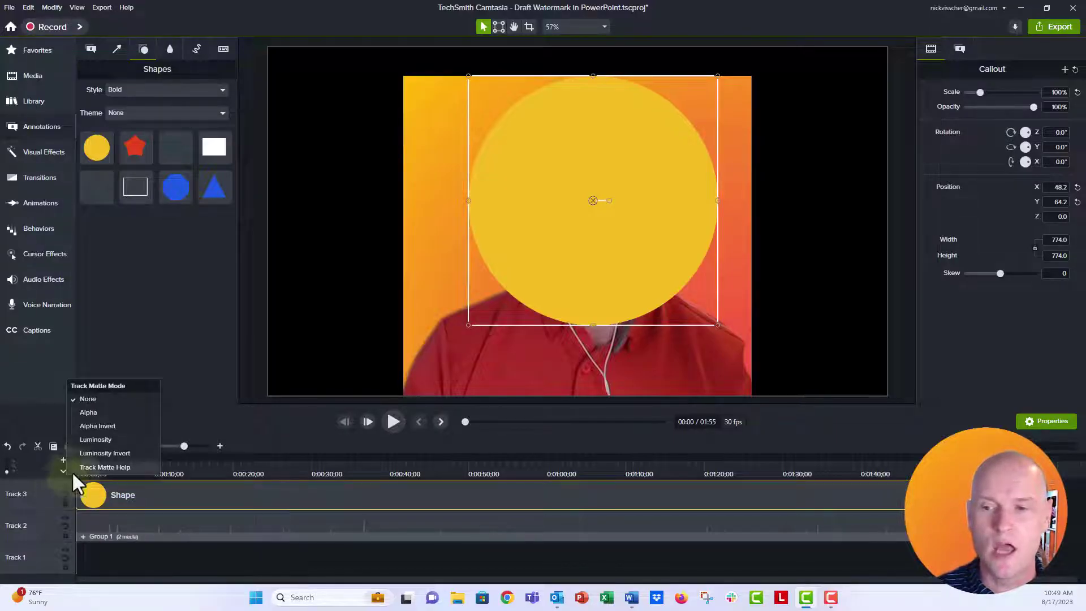
pyautogui.click(123, 415)
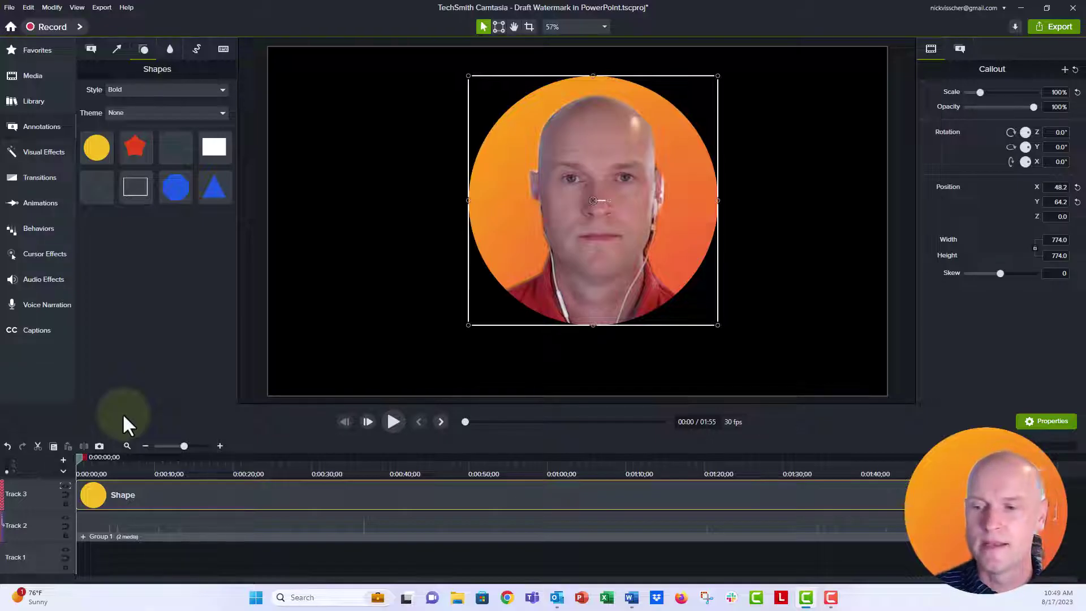
# Group the circle with Group 1, set Track 3's matte to None, and place it at 41.6% bottom-right.
pyautogui.keyDown('ctrl'); pyautogui.click(124, 515); pyautogui.keyUp('ctrl')
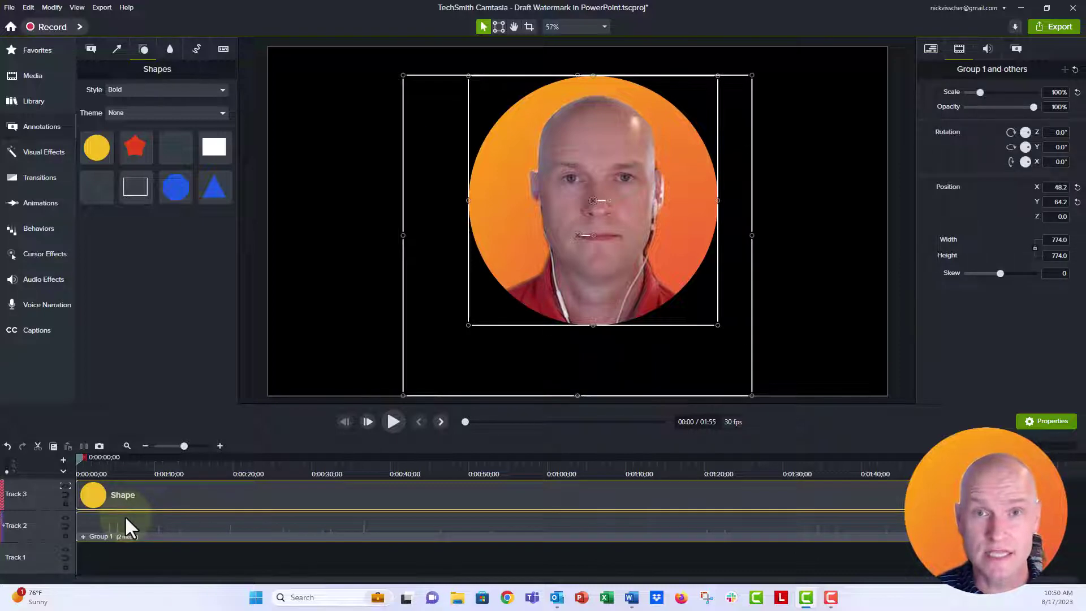
pyautogui.hotkey('ctrl', 'g')
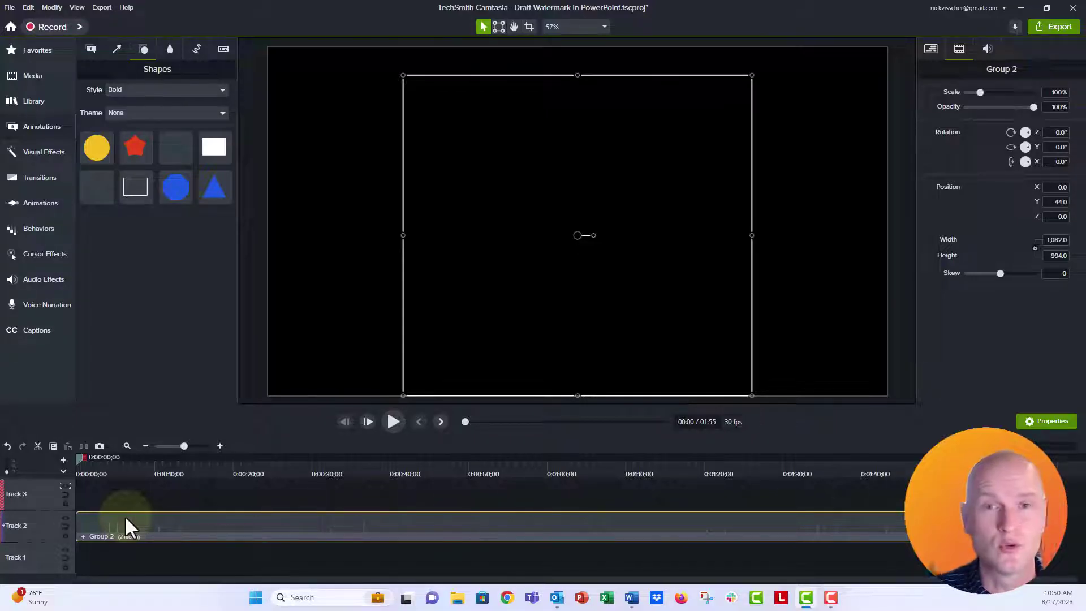
pyautogui.click(66, 485)
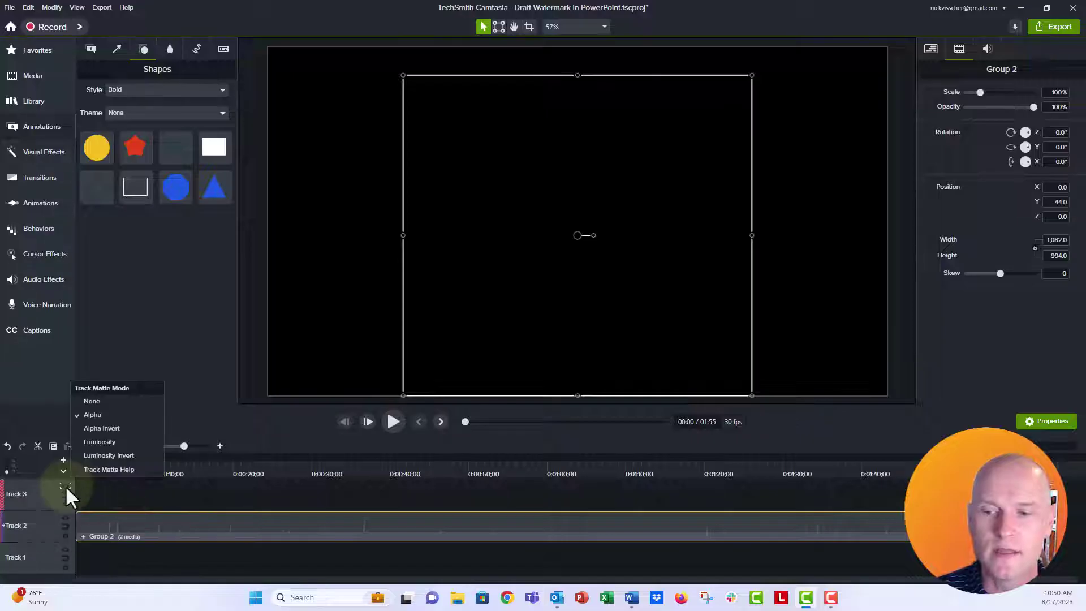
pyautogui.click(127, 402)
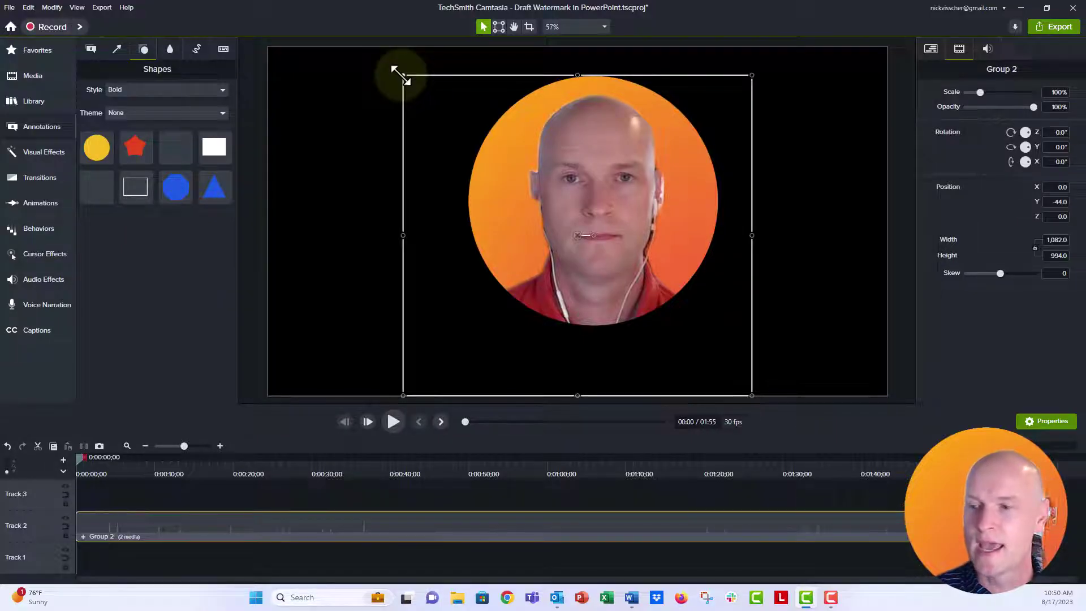
pyautogui.moveTo(402, 75); pyautogui.dragTo(497, 175)
pyautogui.moveTo(608, 252); pyautogui.dragTo(746, 310)
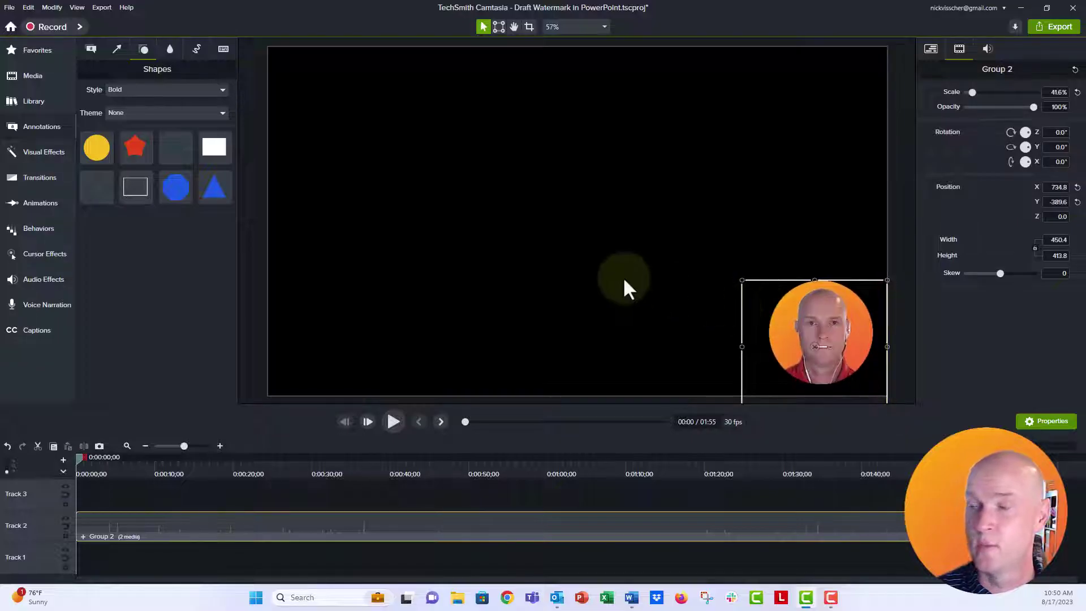
# Add the screen recording from Media to the timeline and delete its small webcam inset.
pyautogui.click(249, 493)
pyautogui.click(33, 77)
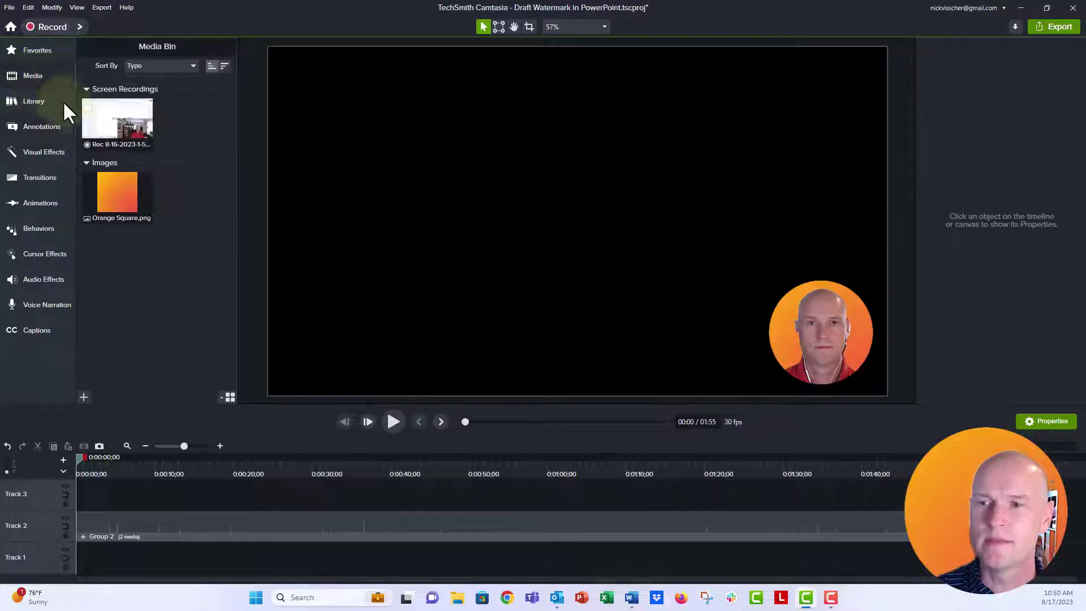
pyautogui.moveTo(116, 121); pyautogui.dragTo(362, 193)
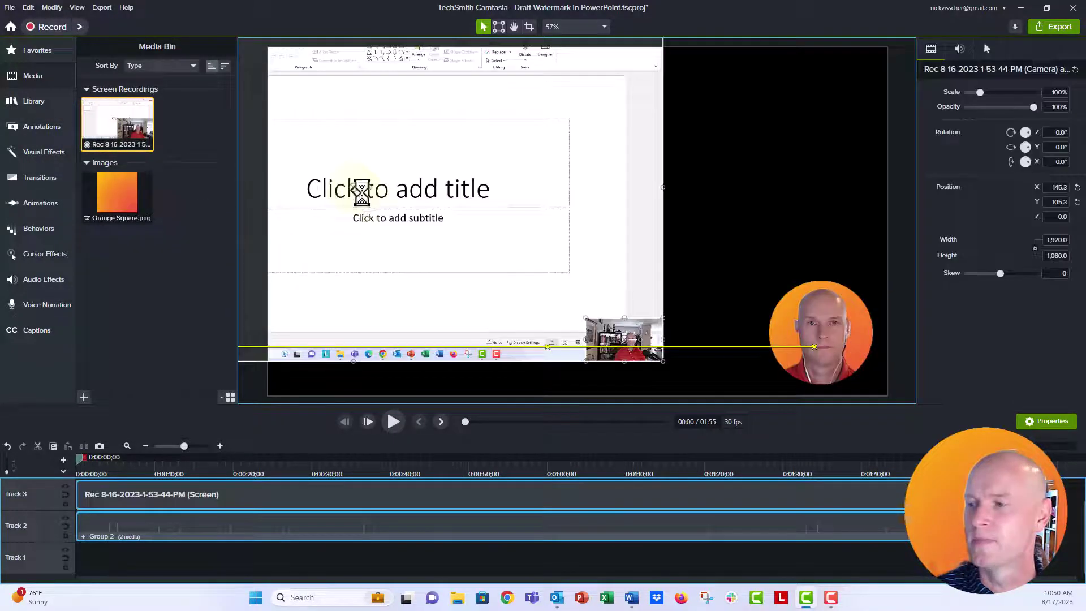
pyautogui.click(669, 264)
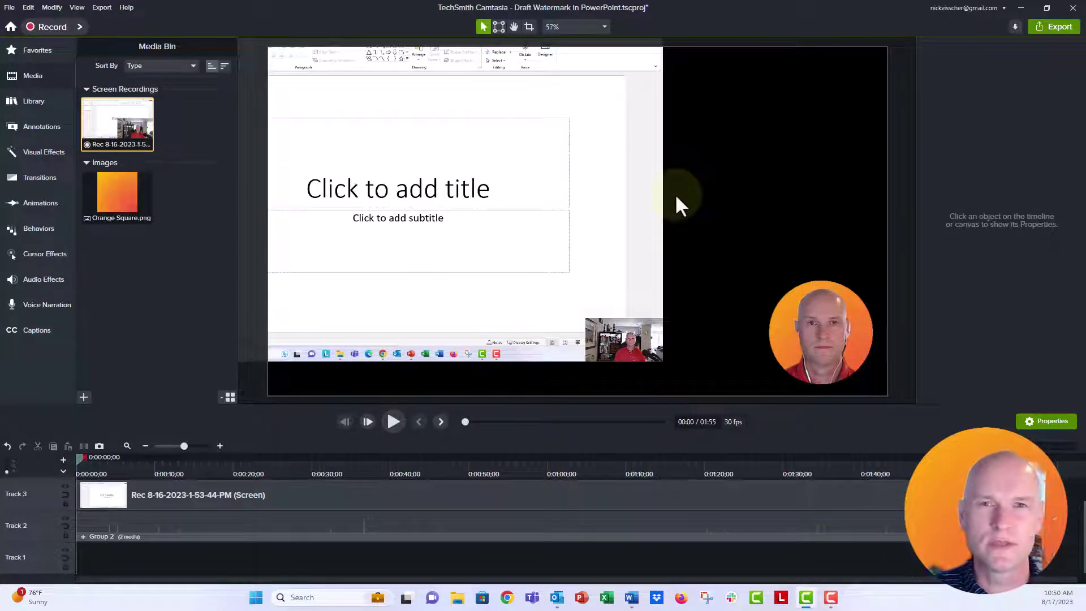
pyautogui.click(597, 339)
pyautogui.press('Delete')
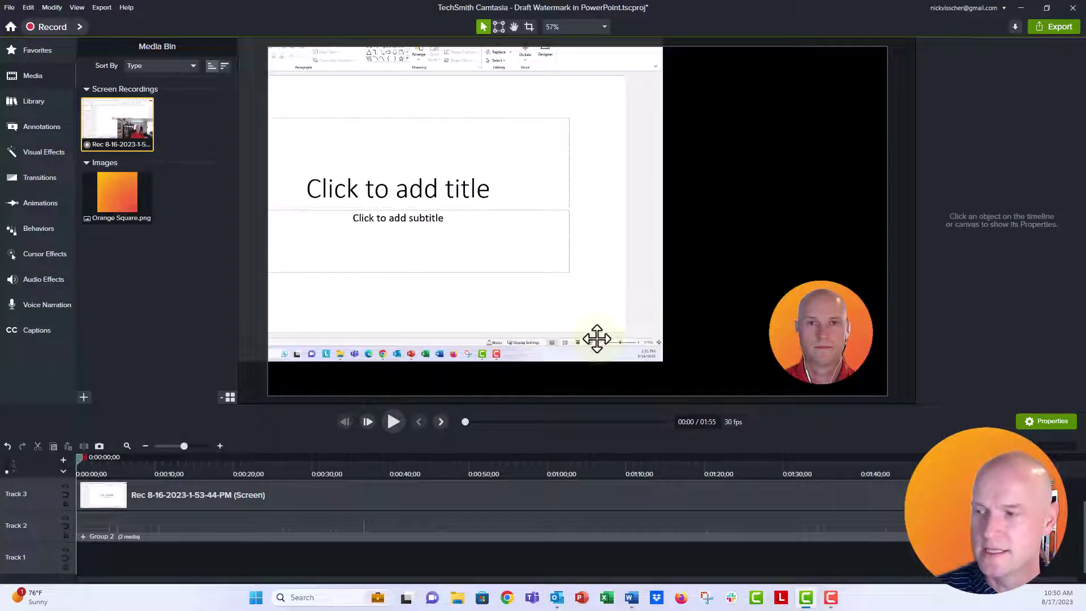
# Position the screen recording to fill the frame and send it behind the webcam circle.
pyautogui.click(461, 219)
pyautogui.moveTo(442, 196); pyautogui.dragTo(633, 213)
pyautogui.rightClick(518, 145)
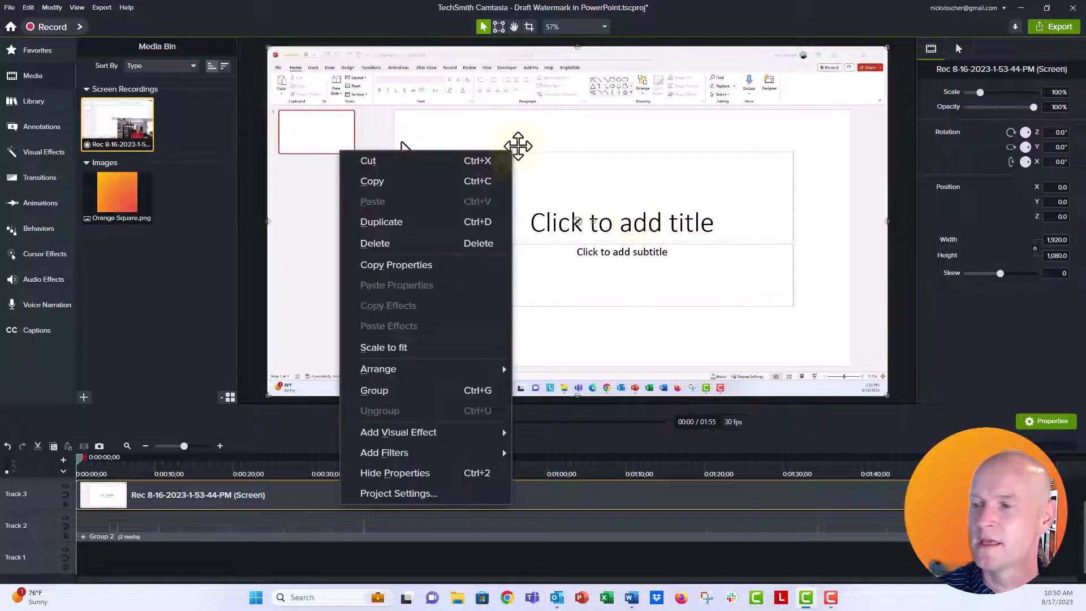
pyautogui.moveTo(481, 373)
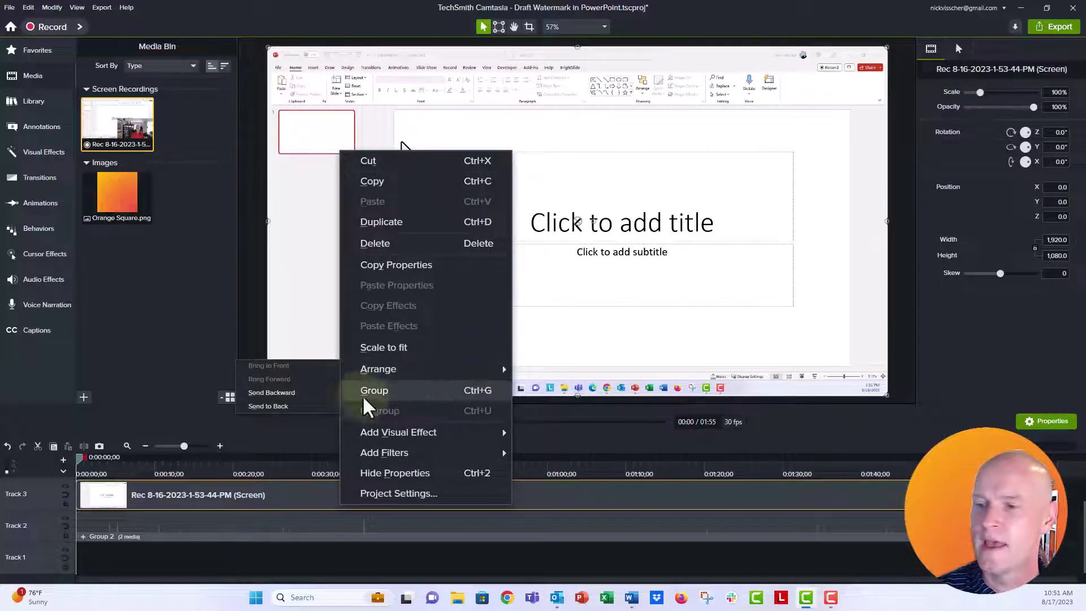
pyautogui.click(268, 407)
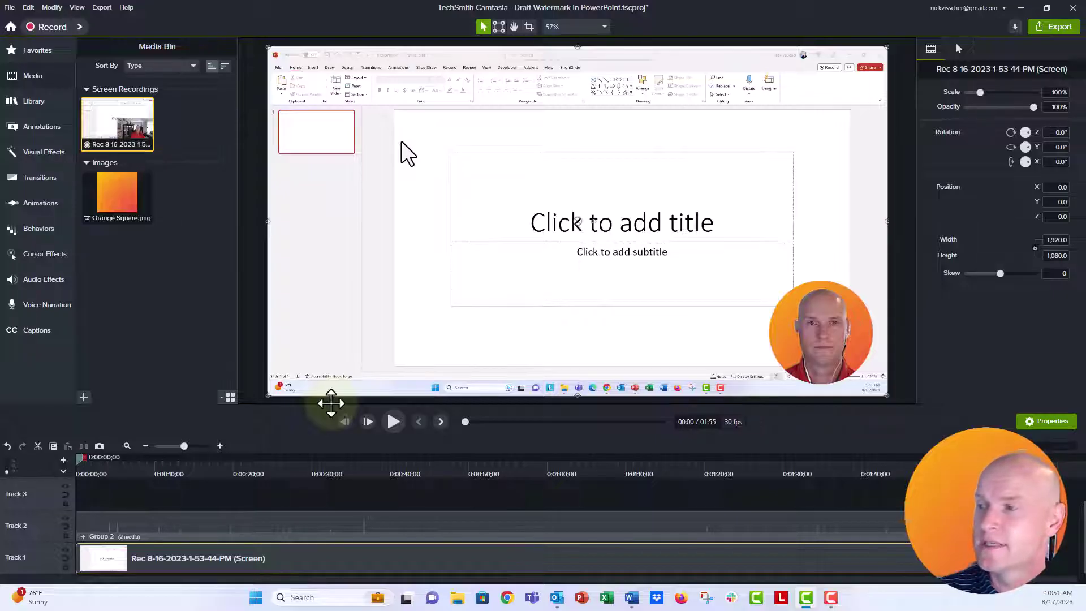
# Open the Export dropdown to list destinations like Local File, YouTube and Google Drive.
pyautogui.click(1057, 25)
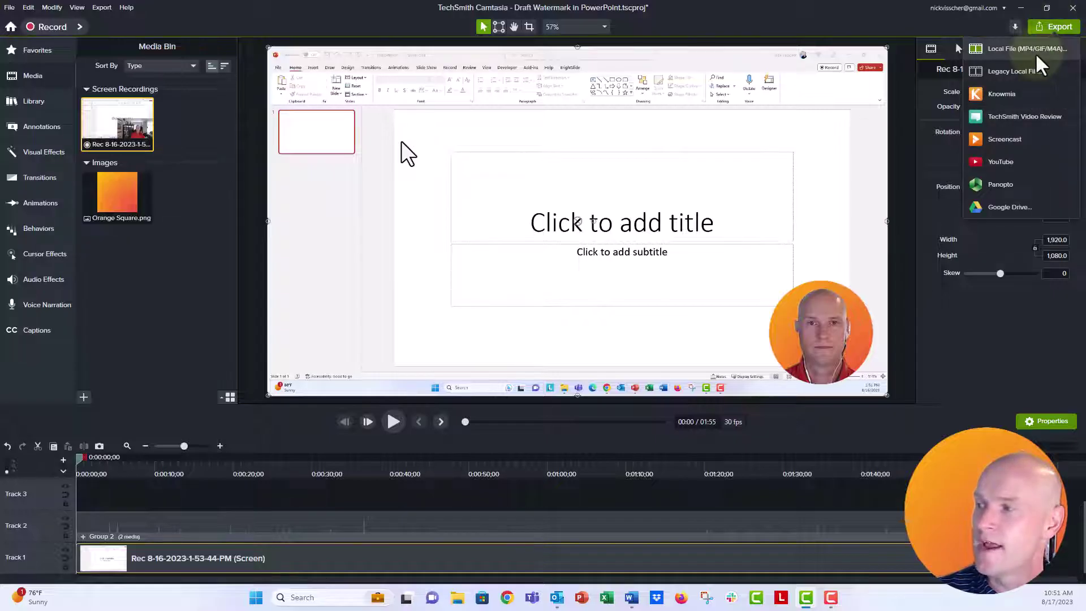